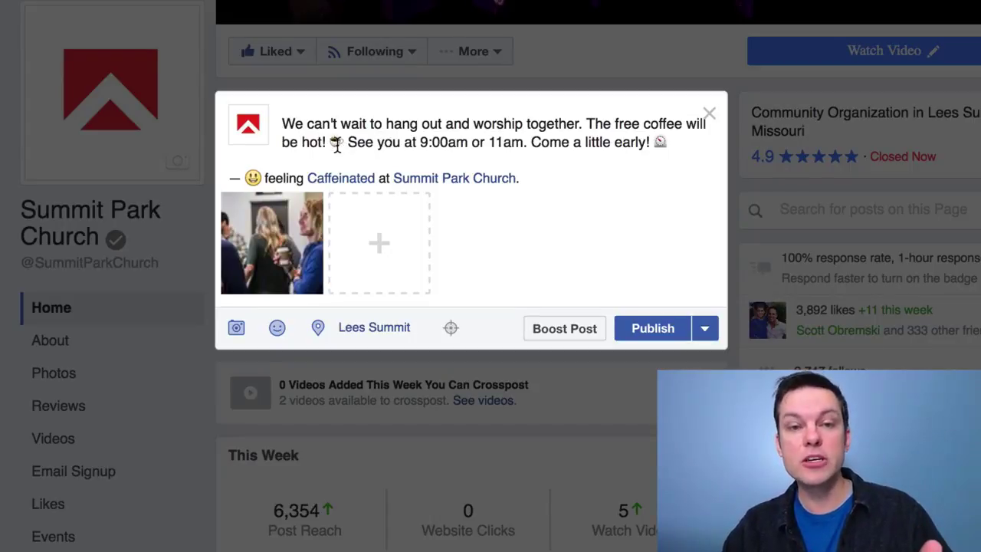
pyautogui.moveTo(442, 124); pyautogui.dragTo(342, 141)
pyautogui.click(341, 141)
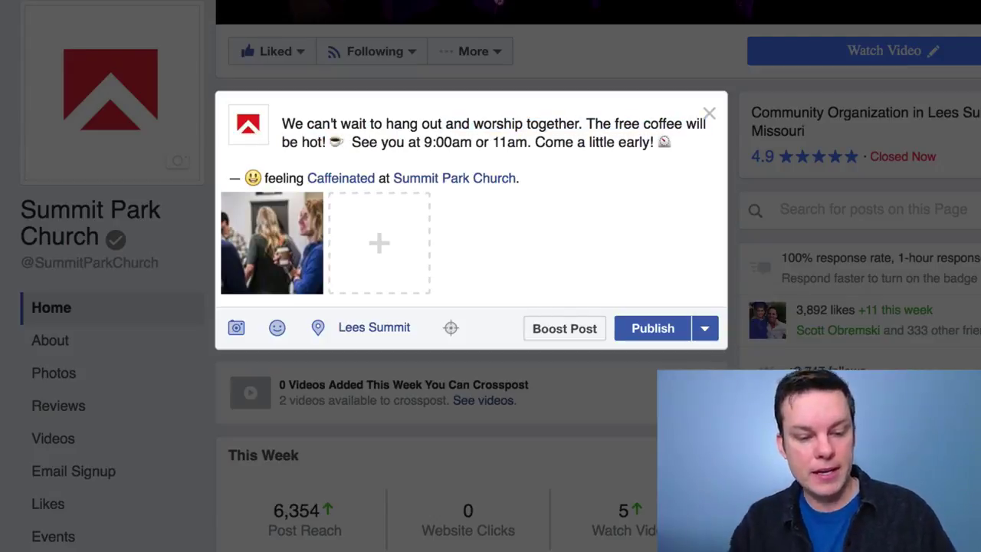
pyautogui.press('ctrl+super+space')
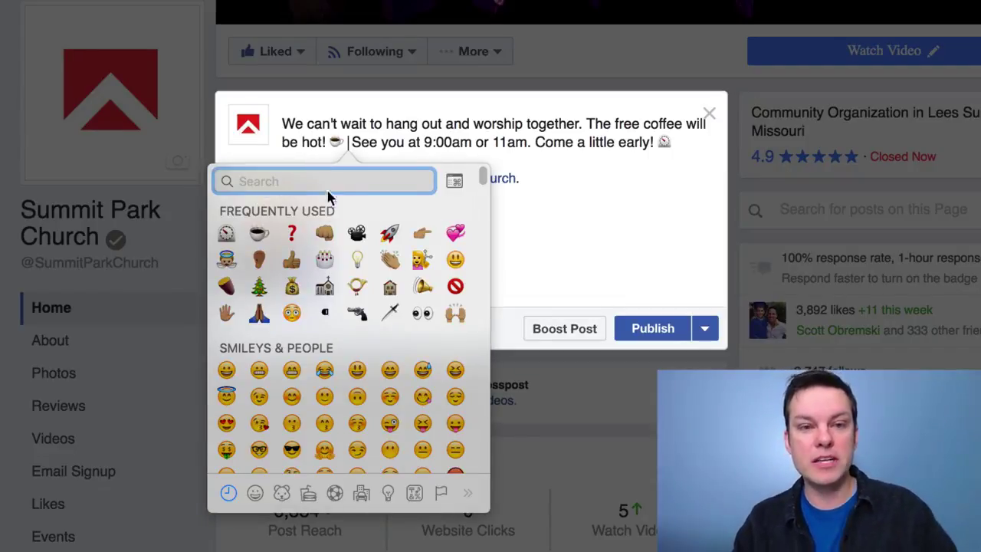
pyautogui.write('bever')
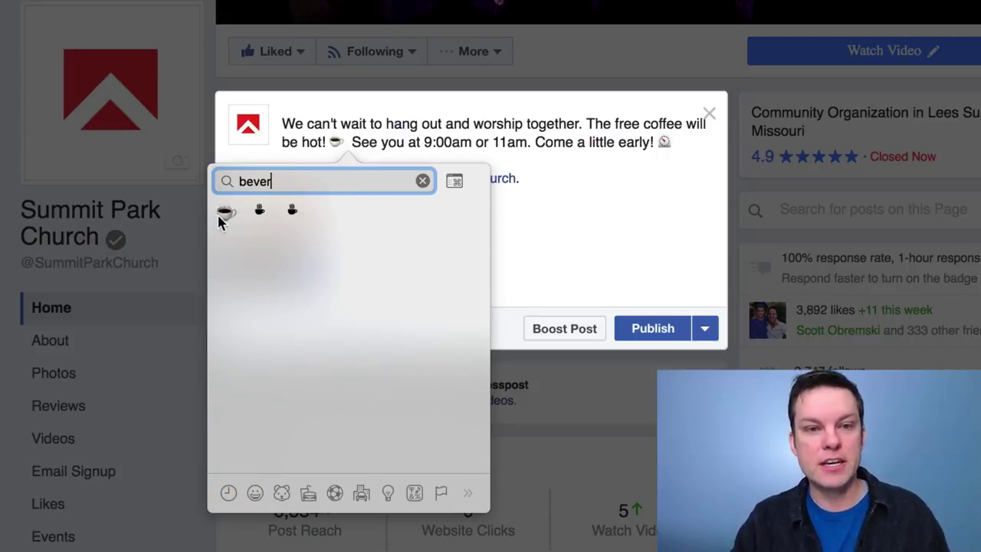
pyautogui.click(226, 212)
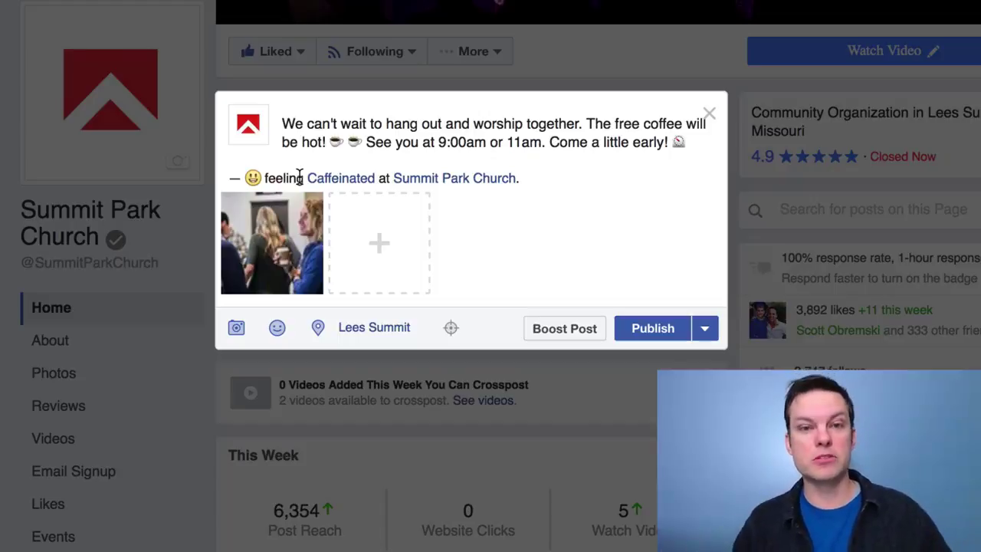
pyautogui.press('BackSpace')
pyautogui.press('BackSpace')
pyautogui.press('BackSpace')
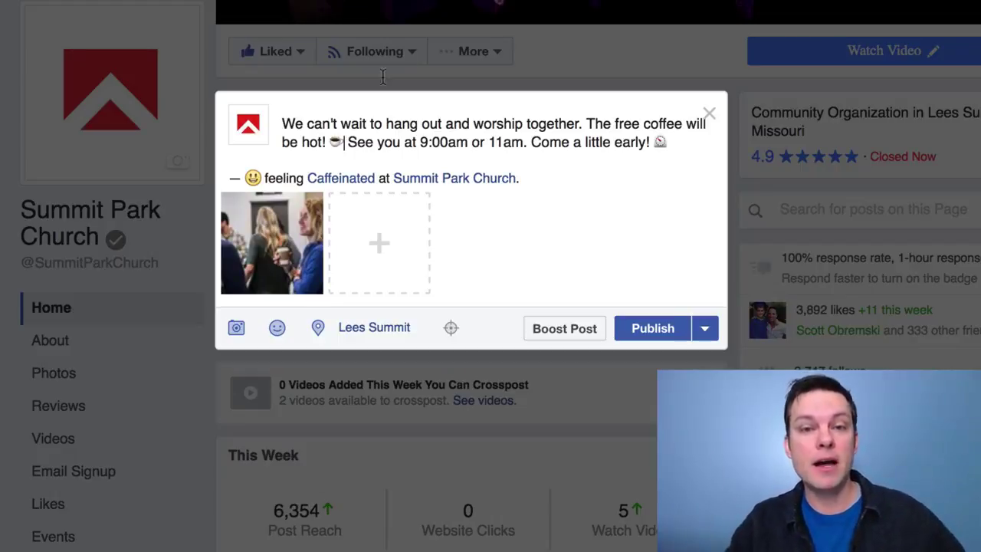
pyautogui.moveTo(675, 140); pyautogui.dragTo(311, 169)
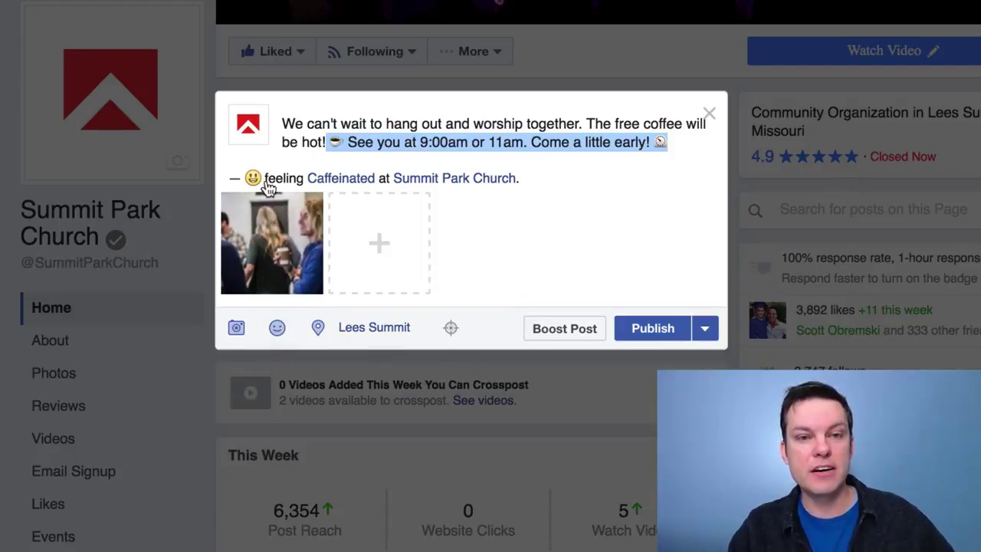
# Swap the 'Caffeinated' feeling for the Drinking activity set to coffee.
pyautogui.click(281, 328)
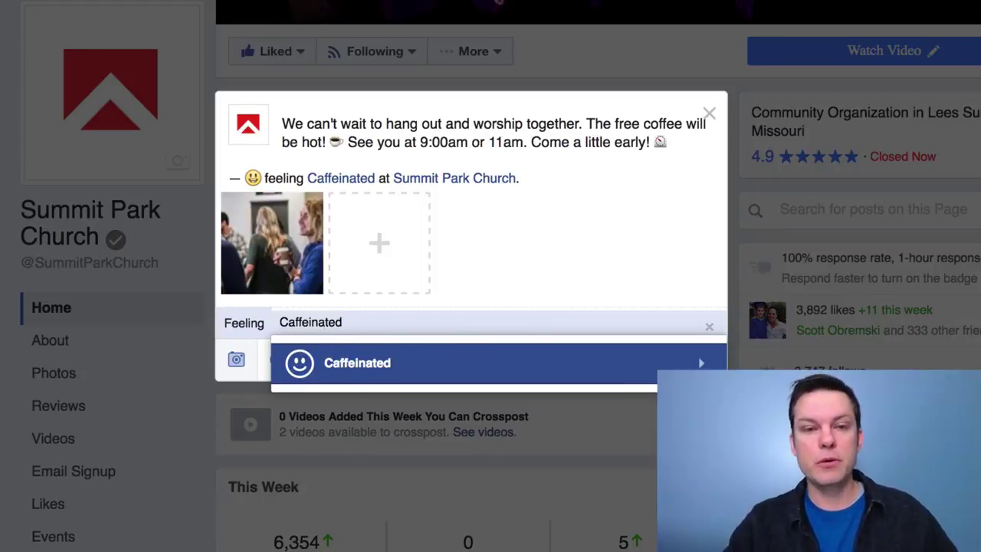
pyautogui.press('BackSpace')
pyautogui.press('BackSpace')
pyautogui.press('BackSpace')
pyautogui.press('BackSpace')
pyautogui.press('BackSpace')
pyautogui.press('BackSpace')
pyautogui.press('BackSpace')
pyautogui.press('BackSpace')
pyautogui.press('BackSpace')
pyautogui.press('BackSpace')
pyautogui.press('BackSpace')
pyautogui.press('BackSpace')
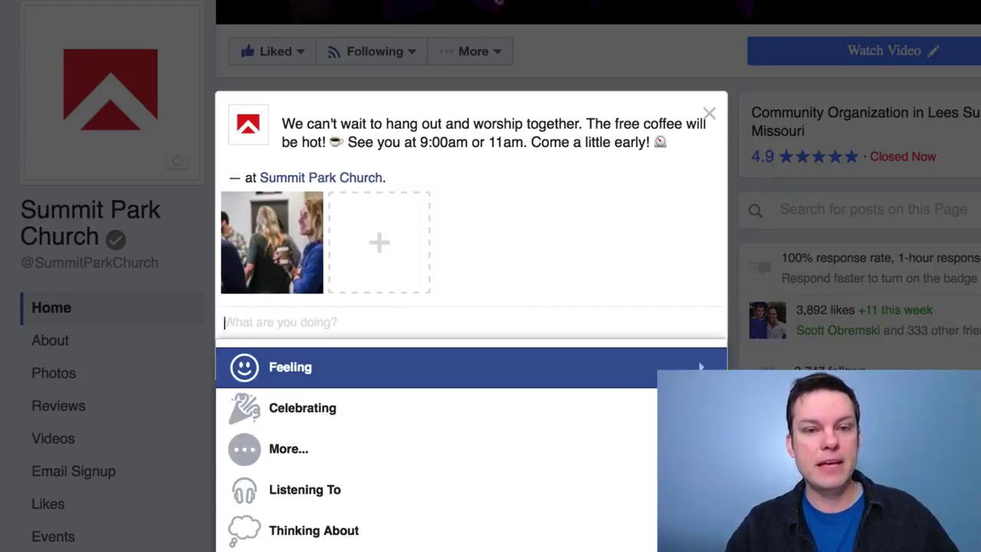
pyautogui.scroll(-3, 306, 416)
pyautogui.scroll(-5, 322, 483)
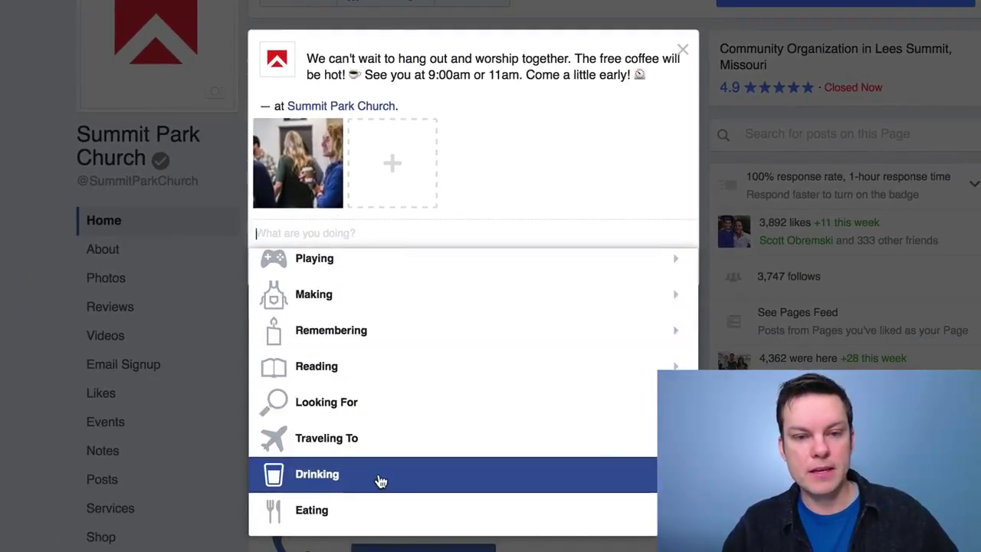
pyautogui.click(381, 480)
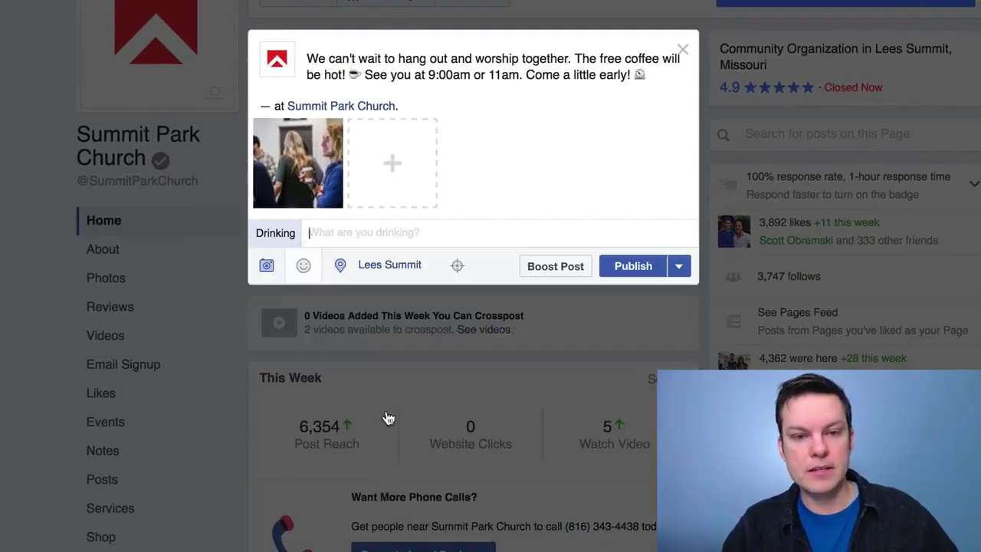
pyautogui.click(401, 394)
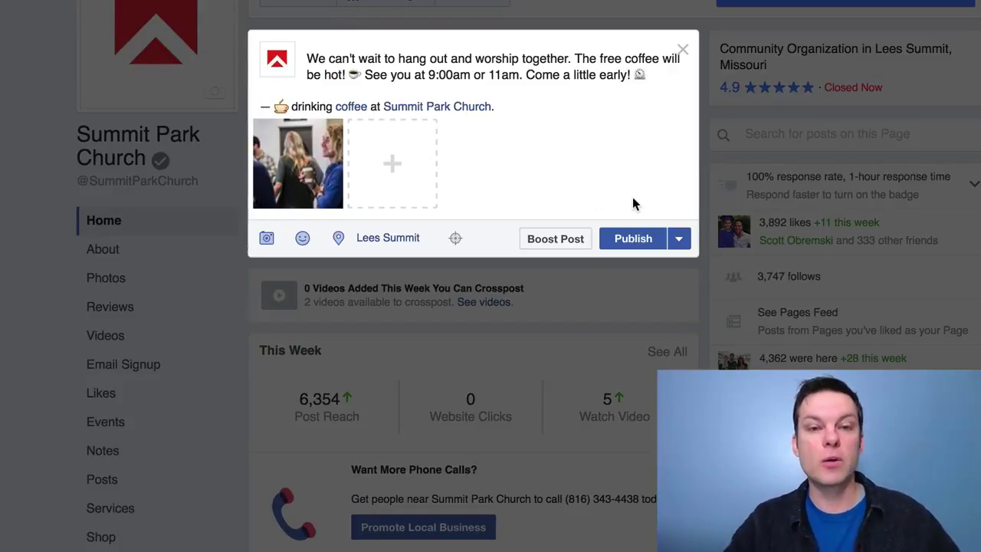
pyautogui.moveTo(331, 169)
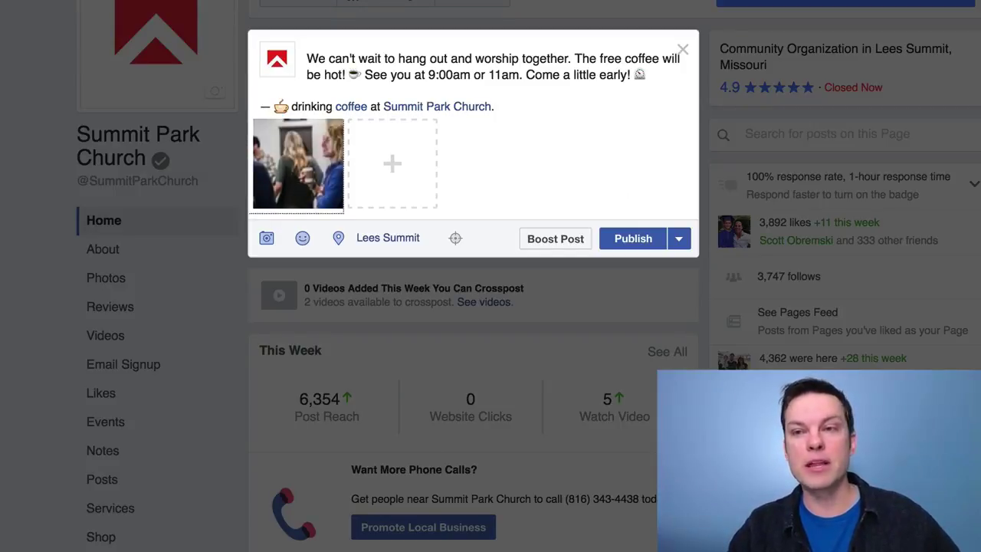
# Open the photo picker, enlarge it to show all six coffee photos, and select IMG_4783.jpg.
pyautogui.click(376, 169)
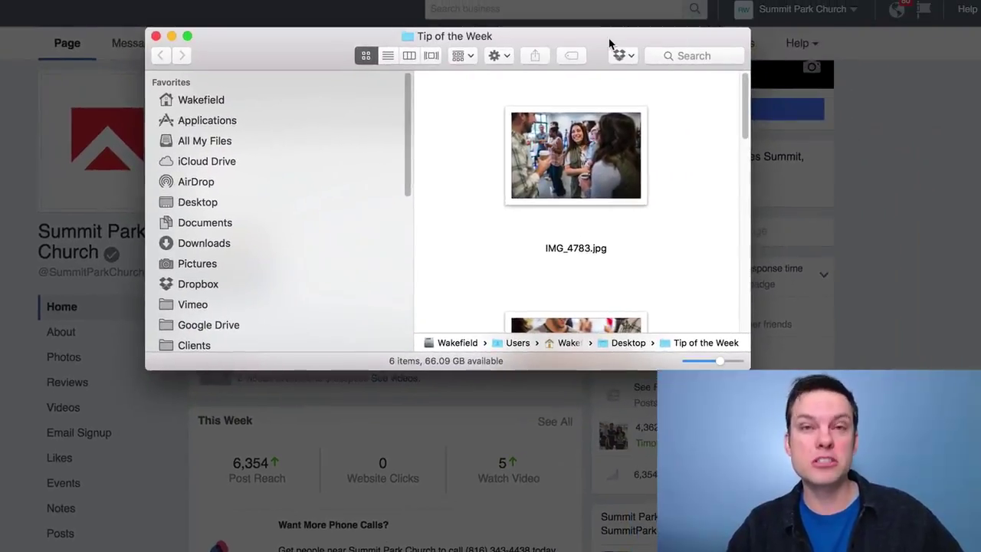
pyautogui.moveTo(538, 46); pyautogui.dragTo(415, 0)
pyautogui.moveTo(627, 309); pyautogui.dragTo(957, 551)
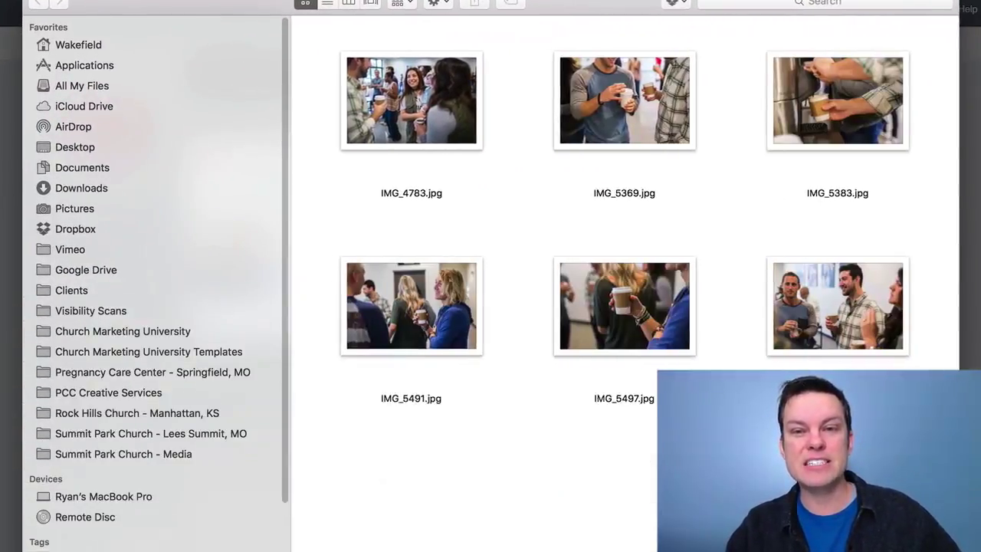
pyautogui.click(865, 103)
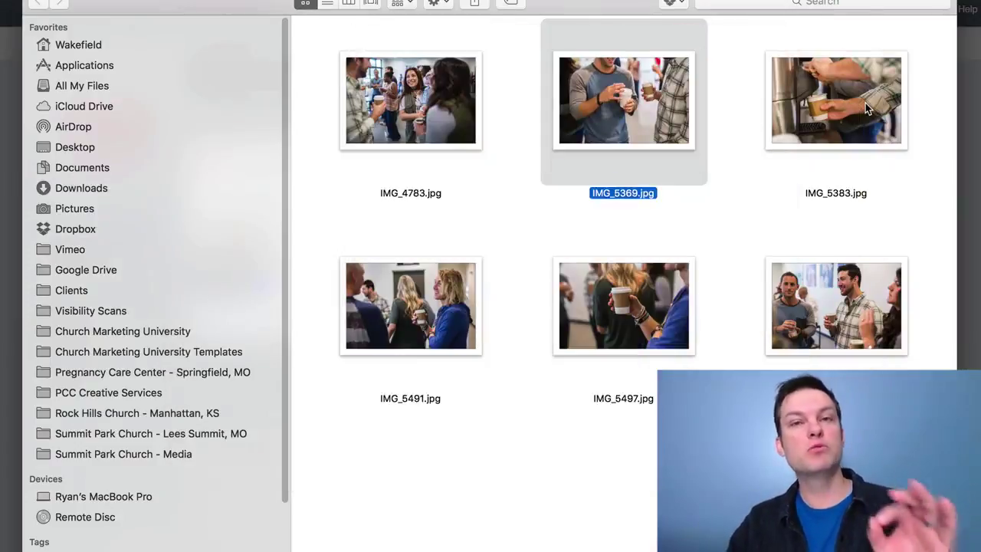
pyautogui.click(437, 100)
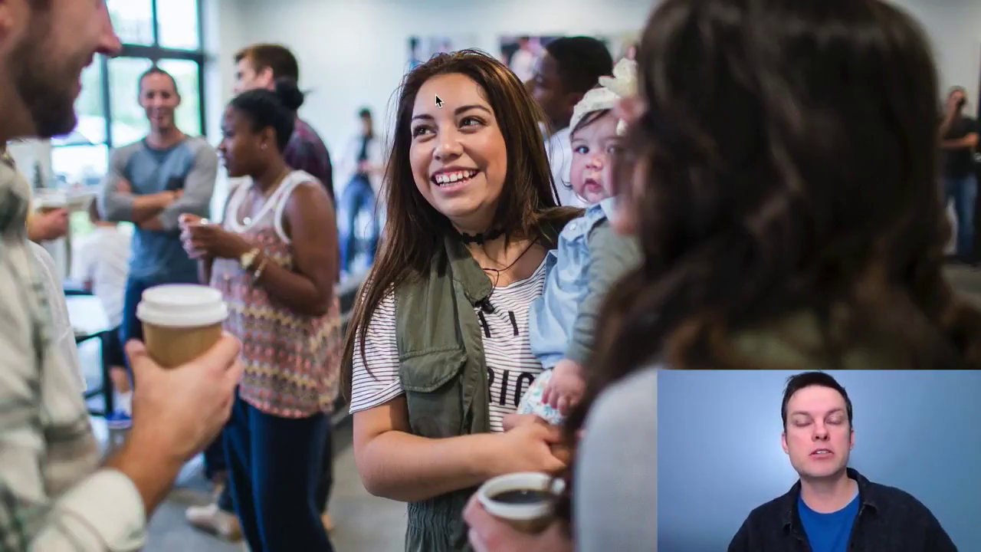
# Browse the neighbouring coffee photos full-size, including the one of two men with coffee.
pyautogui.press('Right')
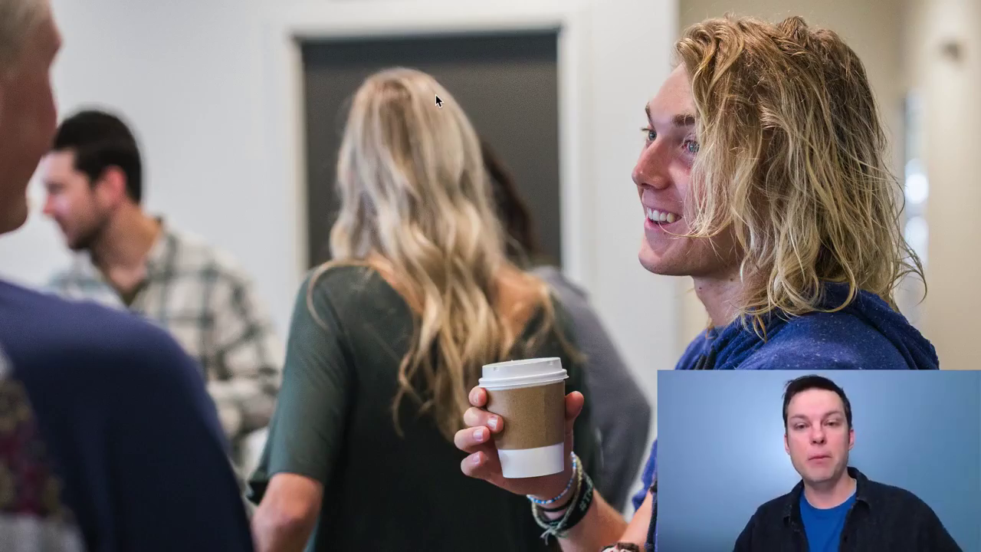
pyautogui.press('space')
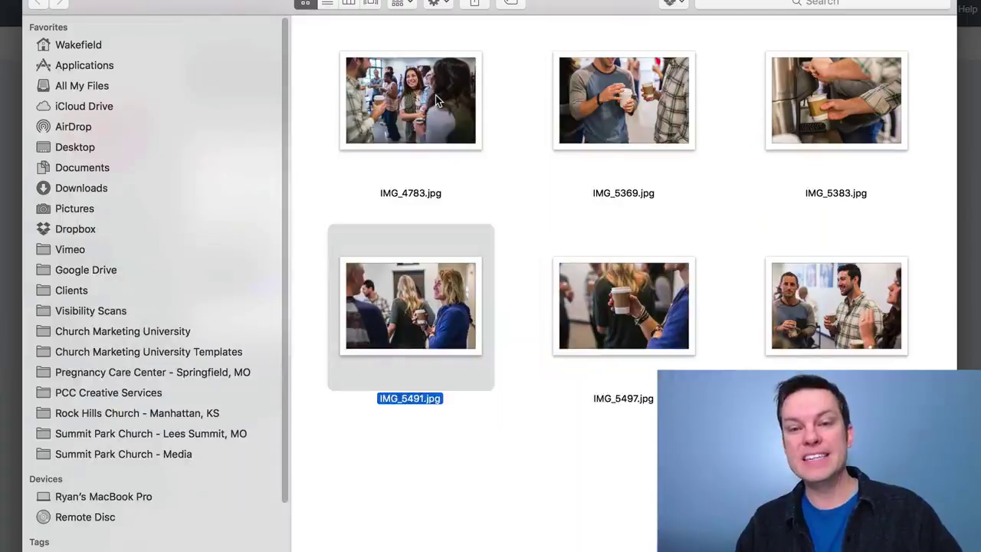
pyautogui.press('Right')
pyautogui.press('Right')
pyautogui.press('space')
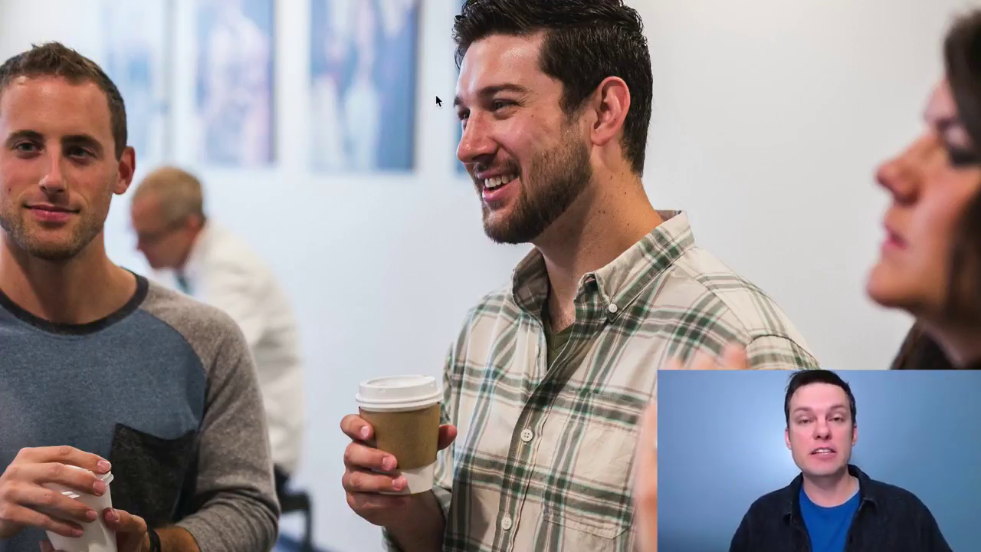
pyautogui.press('space')
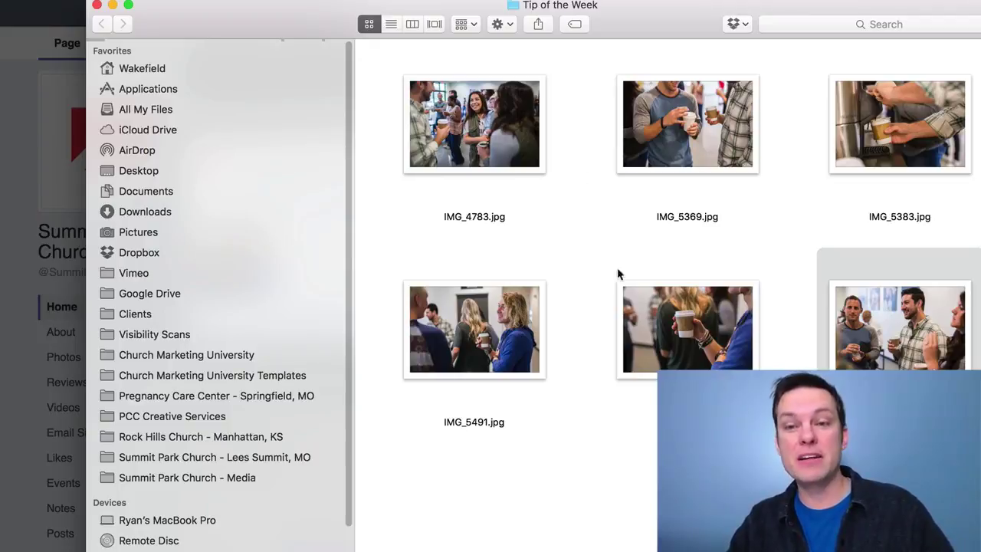
# Select IMG_5497.jpg, the coffee cup close-up, and preview it full-size.
pyautogui.click(655, 307)
pyautogui.hotkey('alt', 'space')
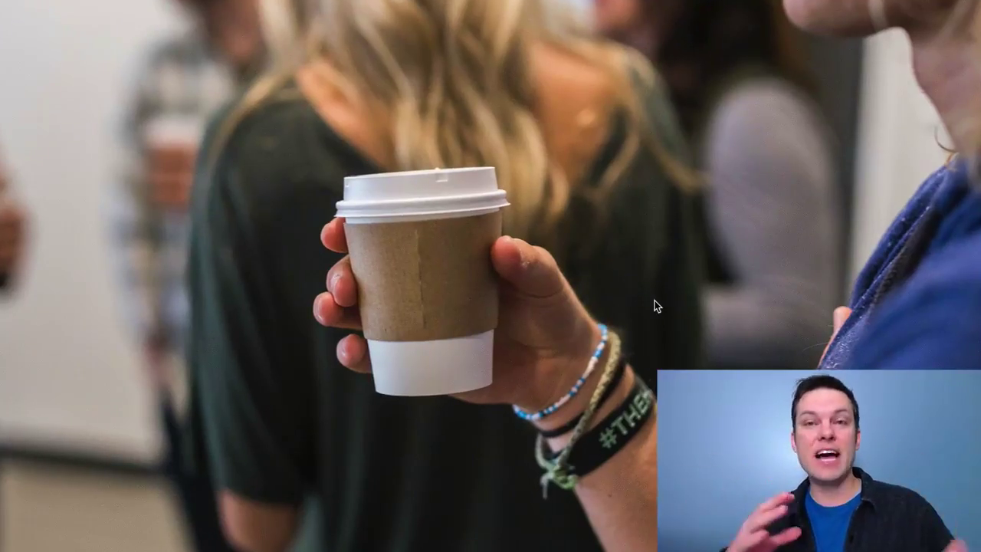
pyautogui.press('space')
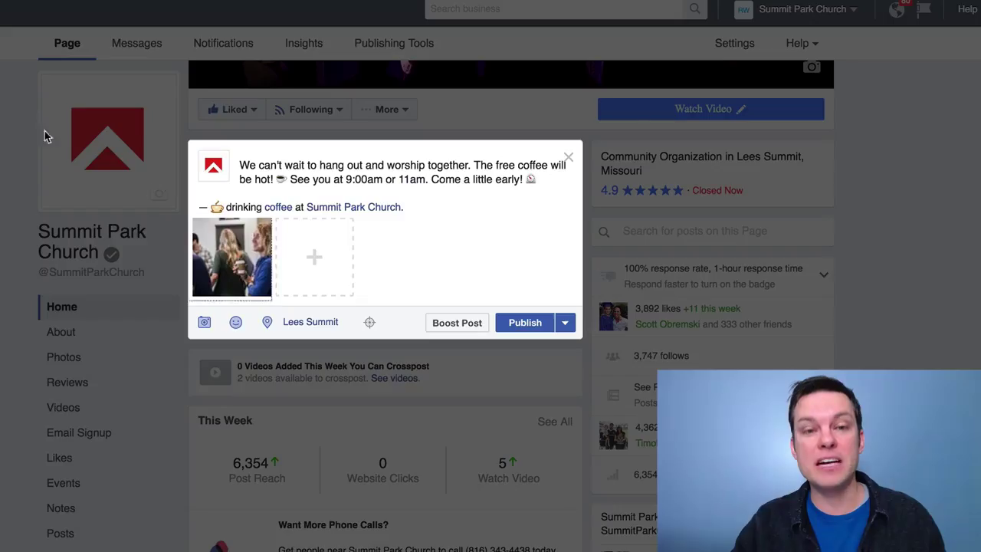
pyautogui.moveTo(238, 261)
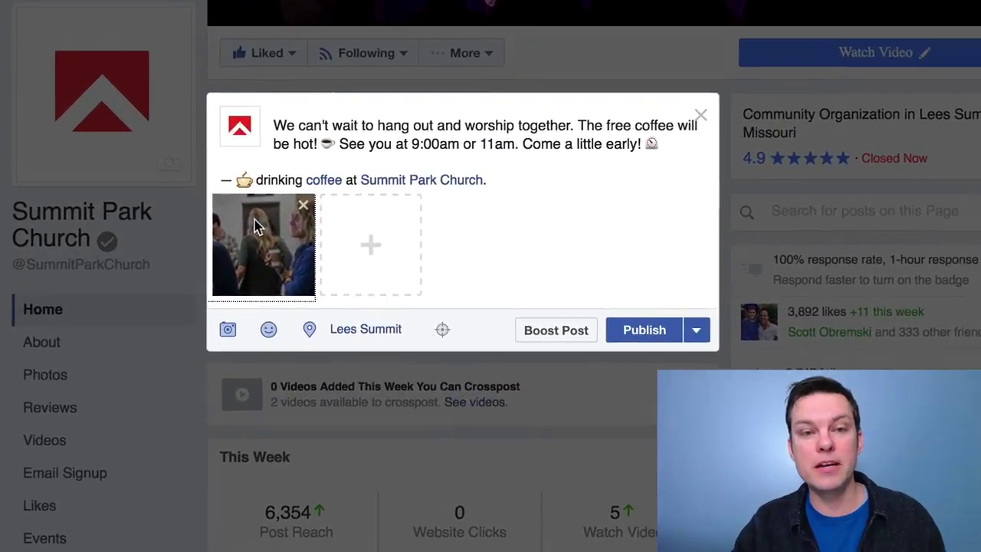